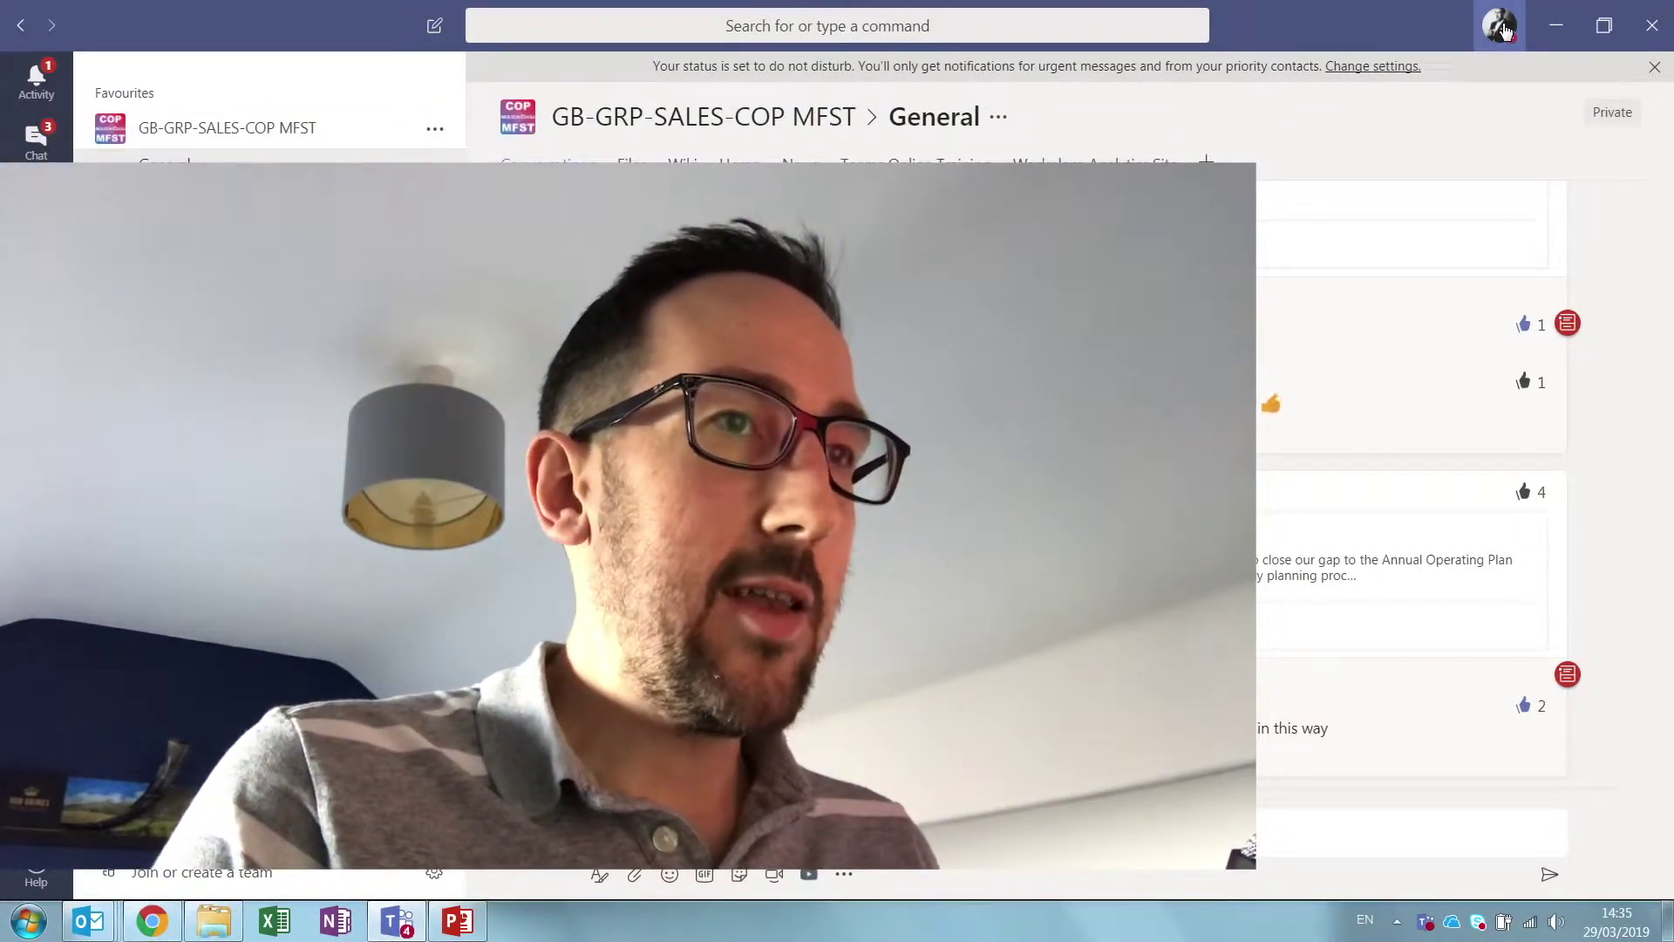
Open Teams Settings from the profile menu and go to the Notifications page.
{"action": "left_click", "coordinate": [1502, 27]}
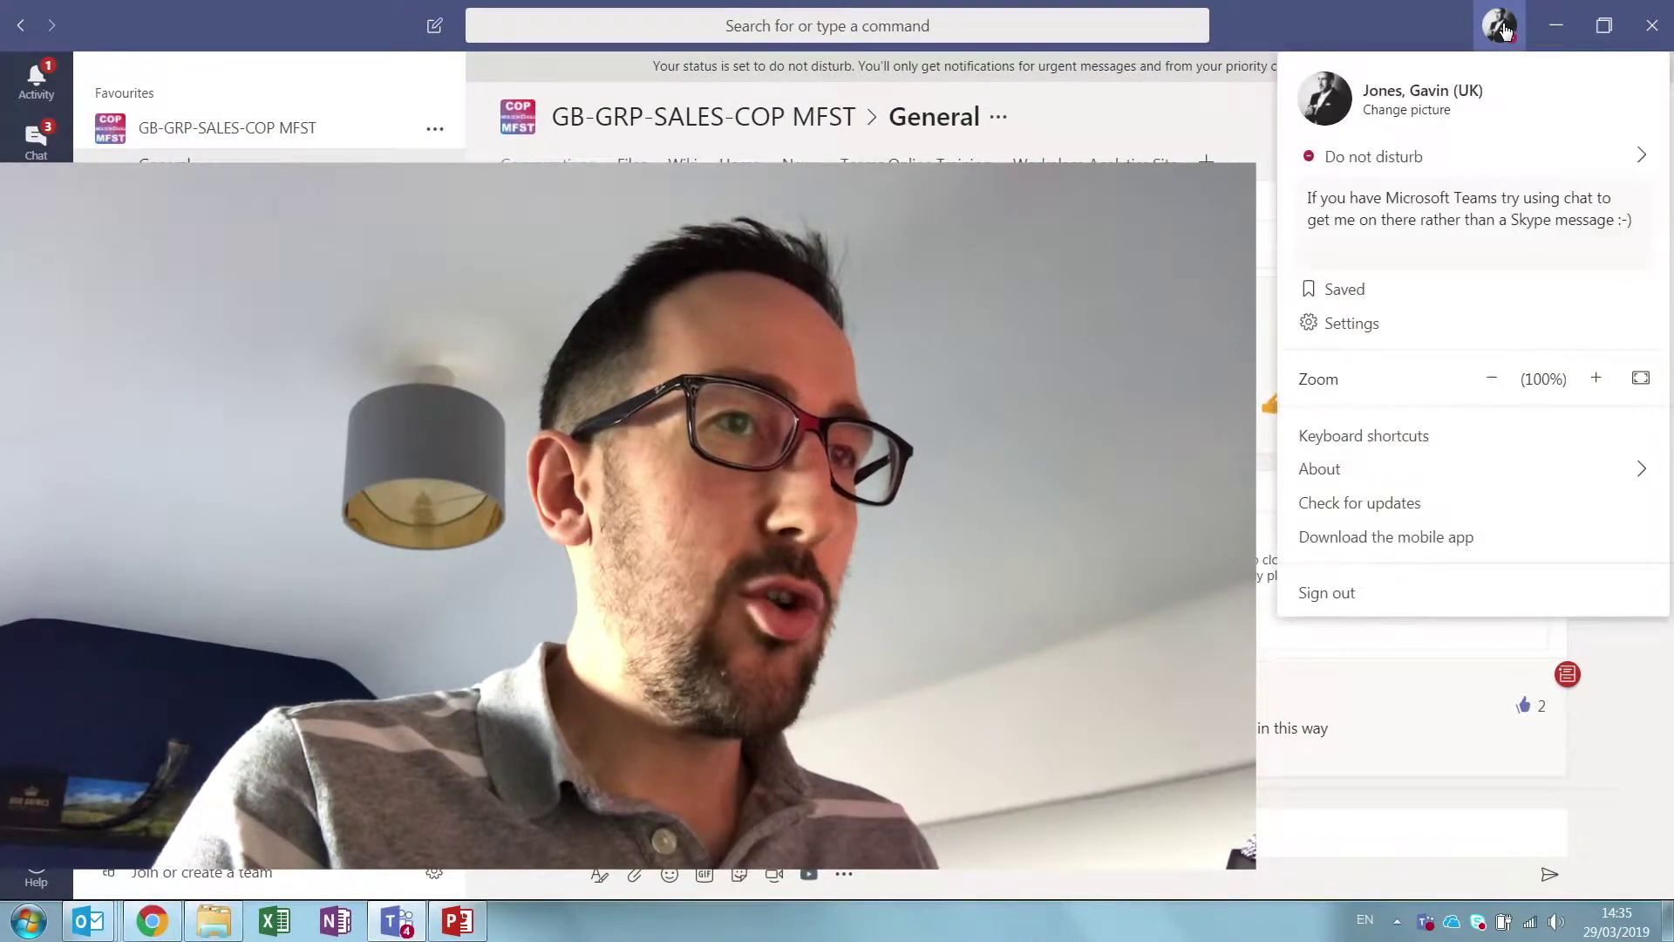
{"action": "left_click", "coordinate": [1358, 327]}
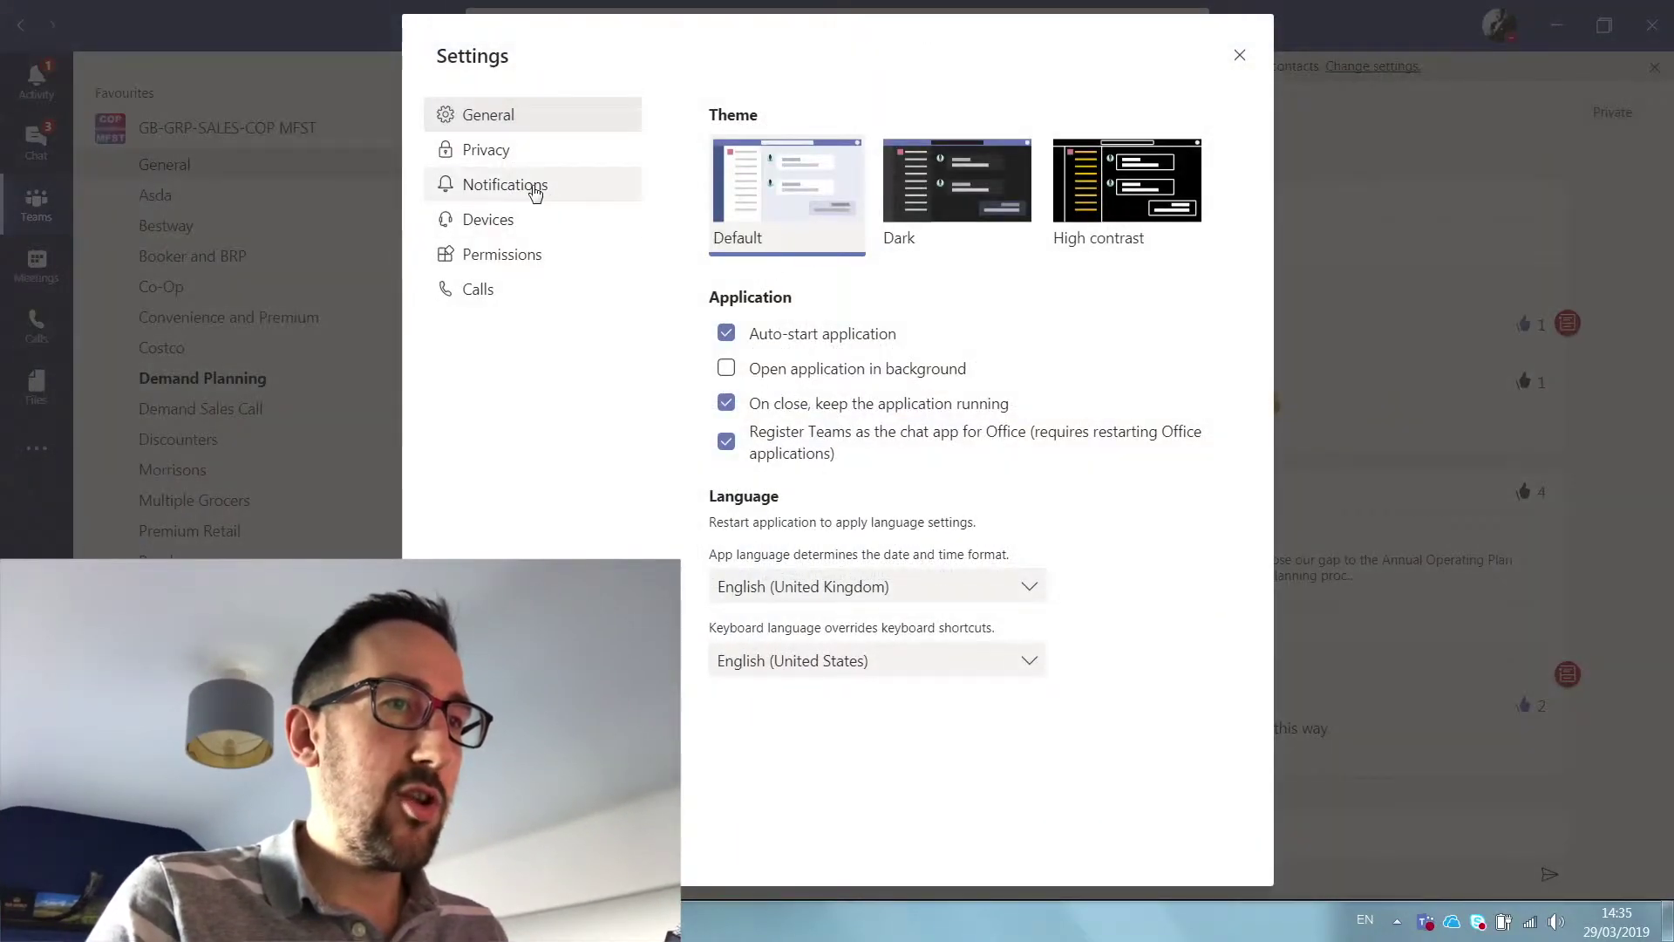
{"action": "left_click", "coordinate": [535, 194]}
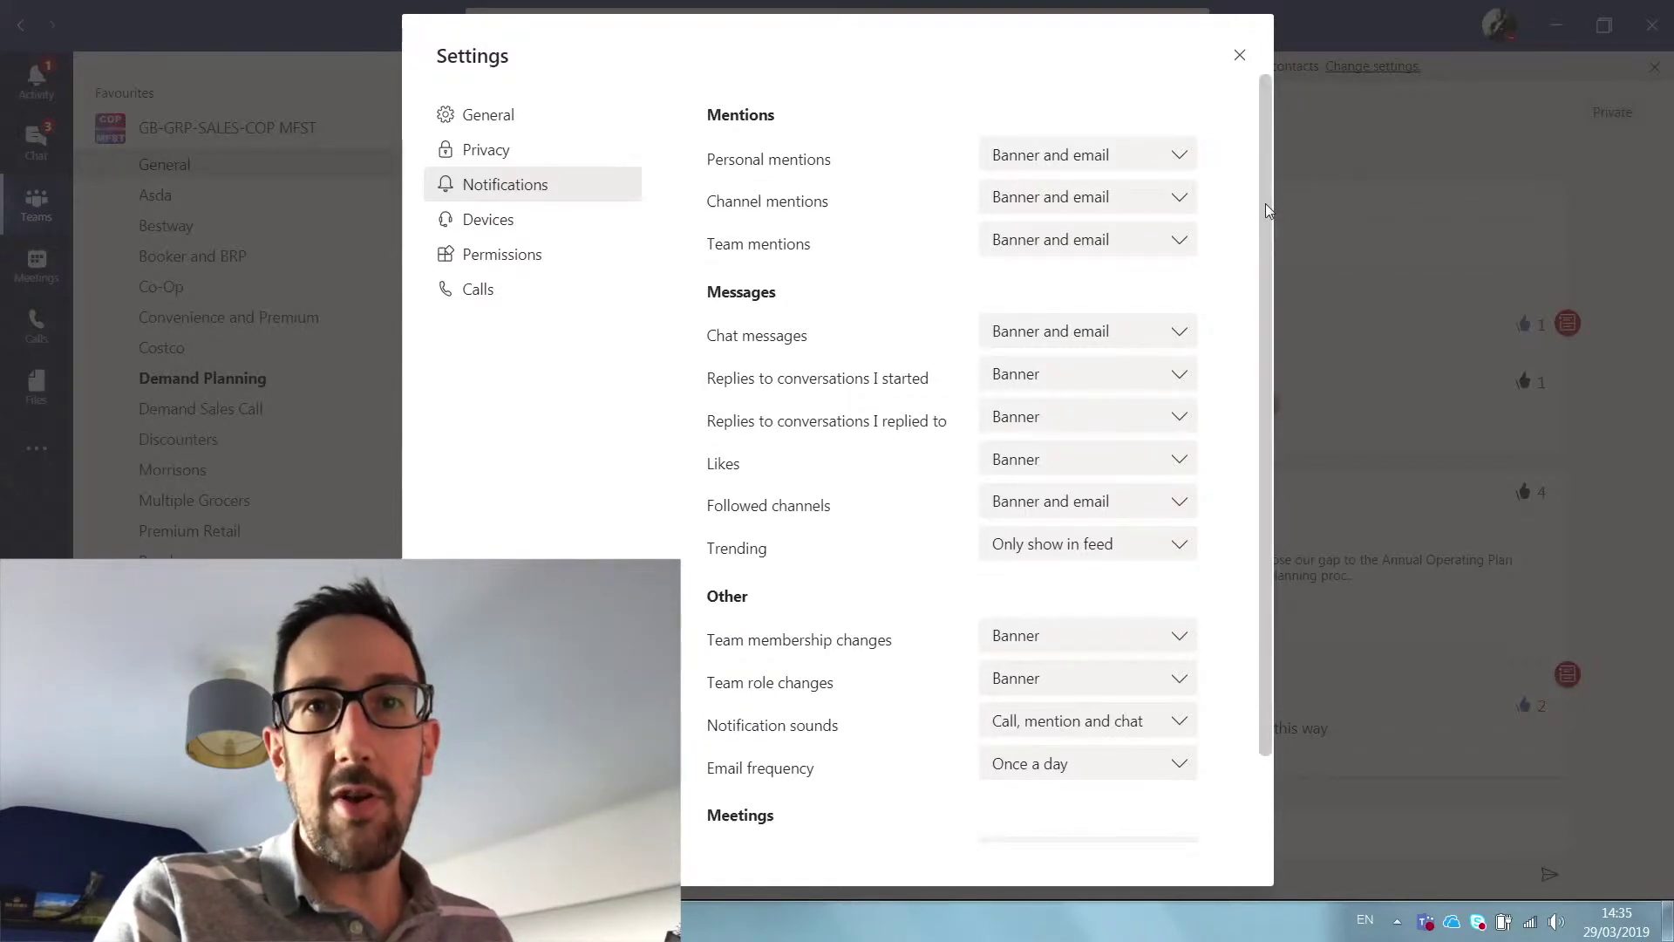
{"action": "left_click_drag", "start_coordinate": [1265, 203], "coordinate": [1252, 306]}
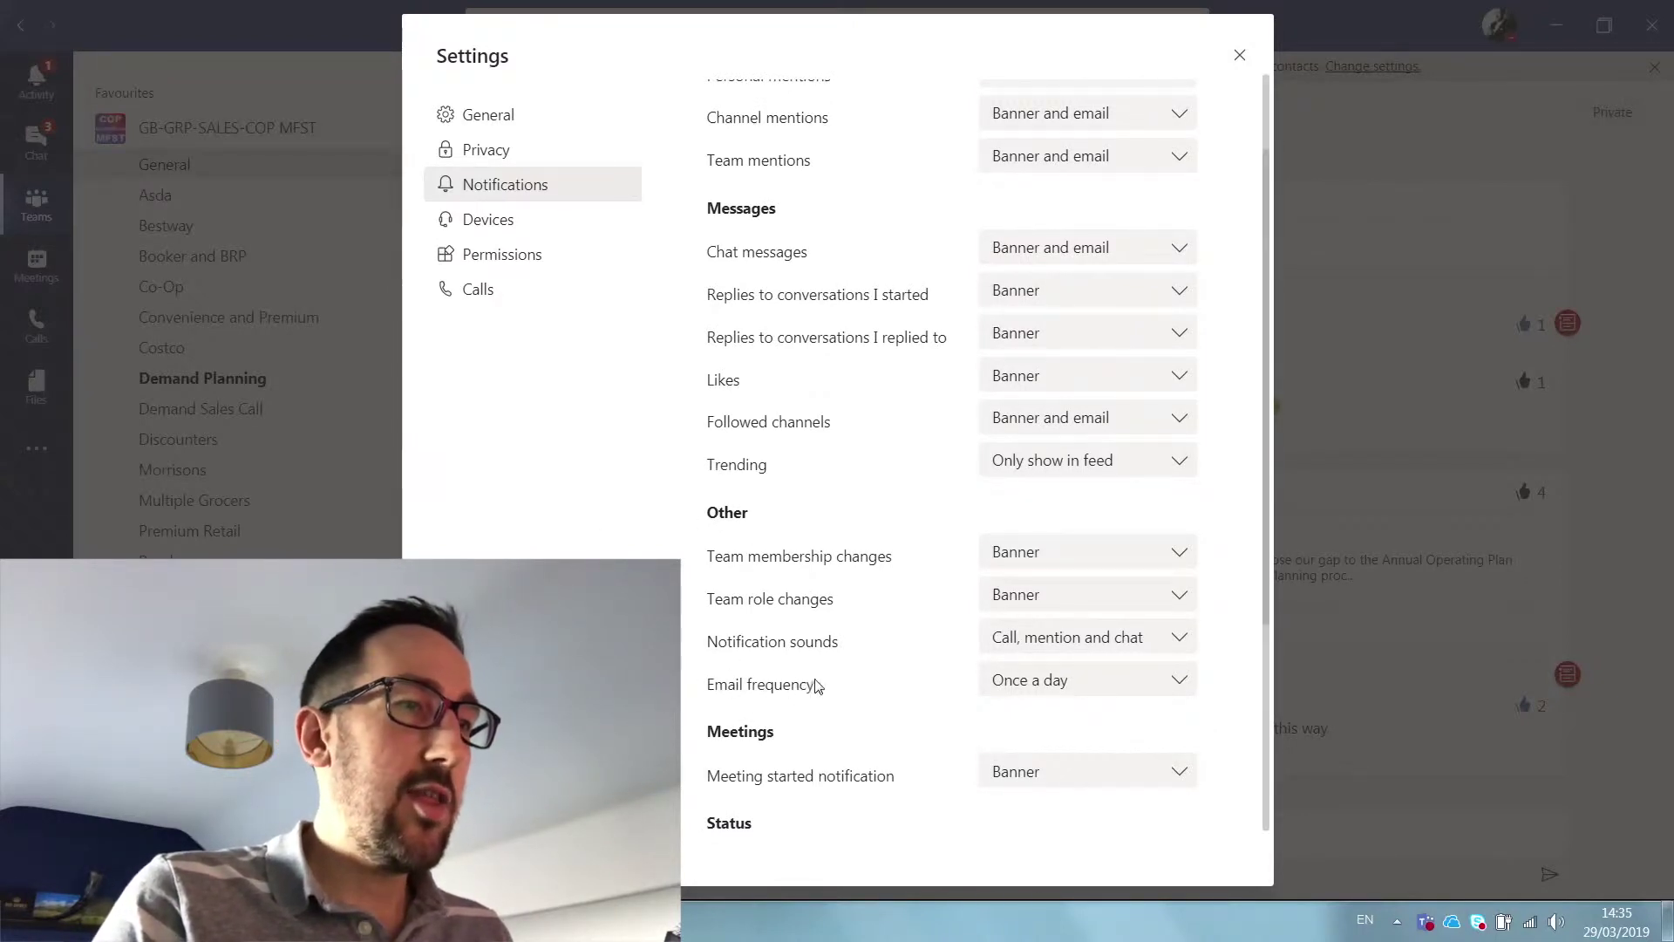
Expand the Email frequency dropdown to list its choices, currently Once a day.
{"action": "left_click", "coordinate": [1033, 681]}
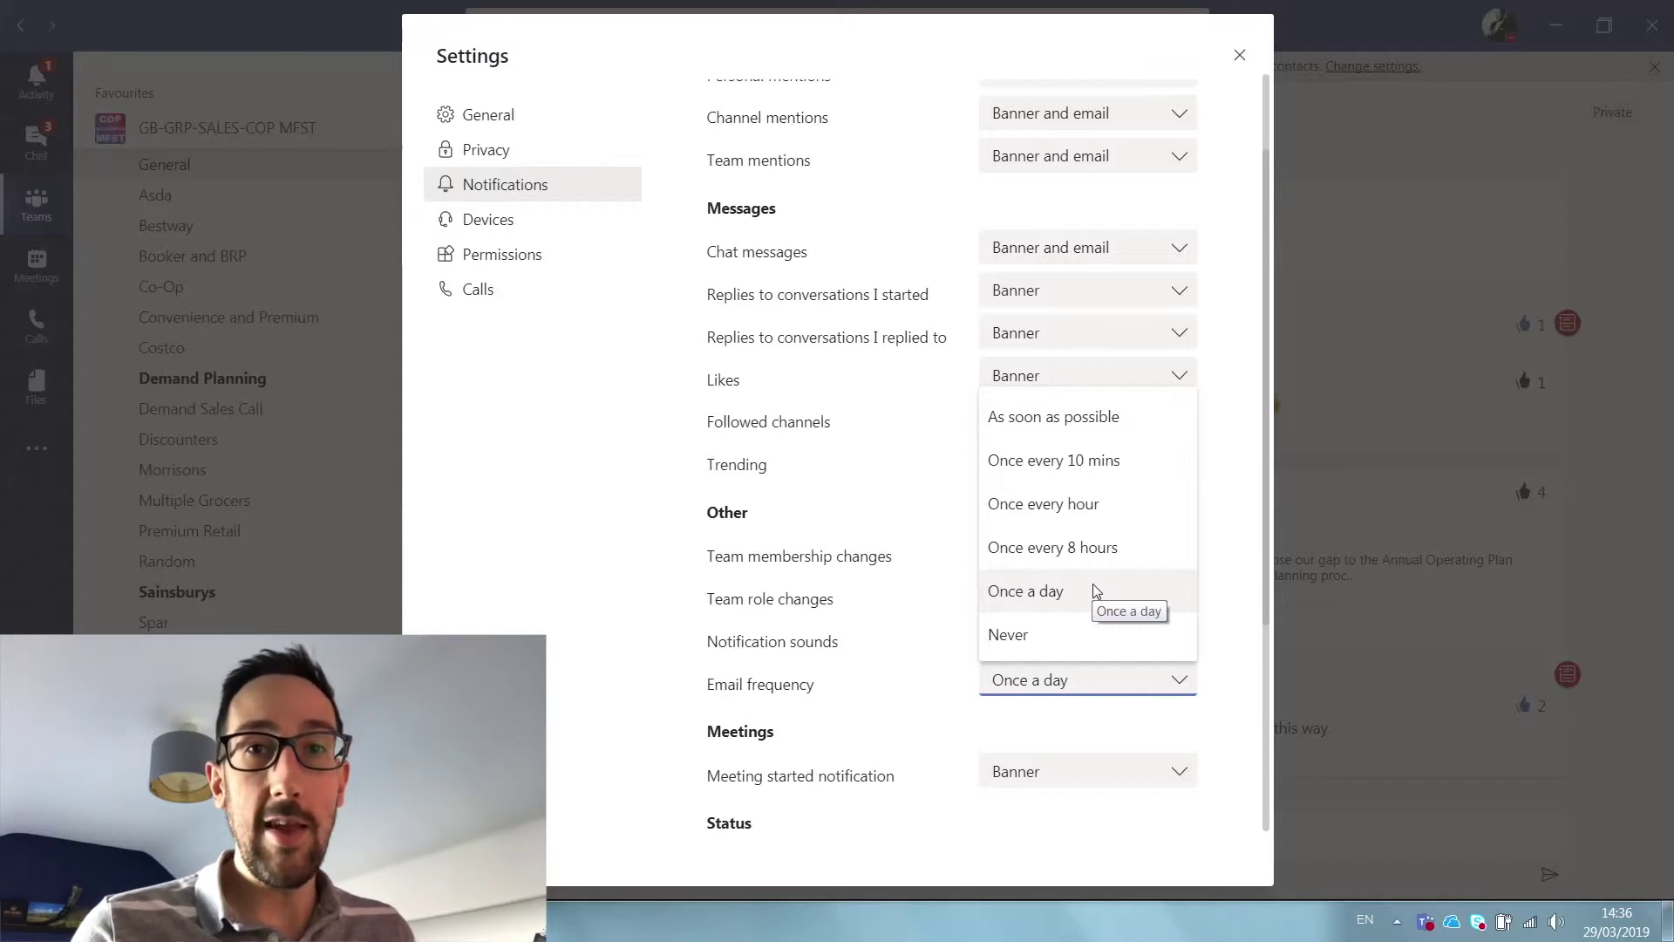
Choose Once a day from the Email frequency list.
{"action": "left_click", "coordinate": [1093, 590]}
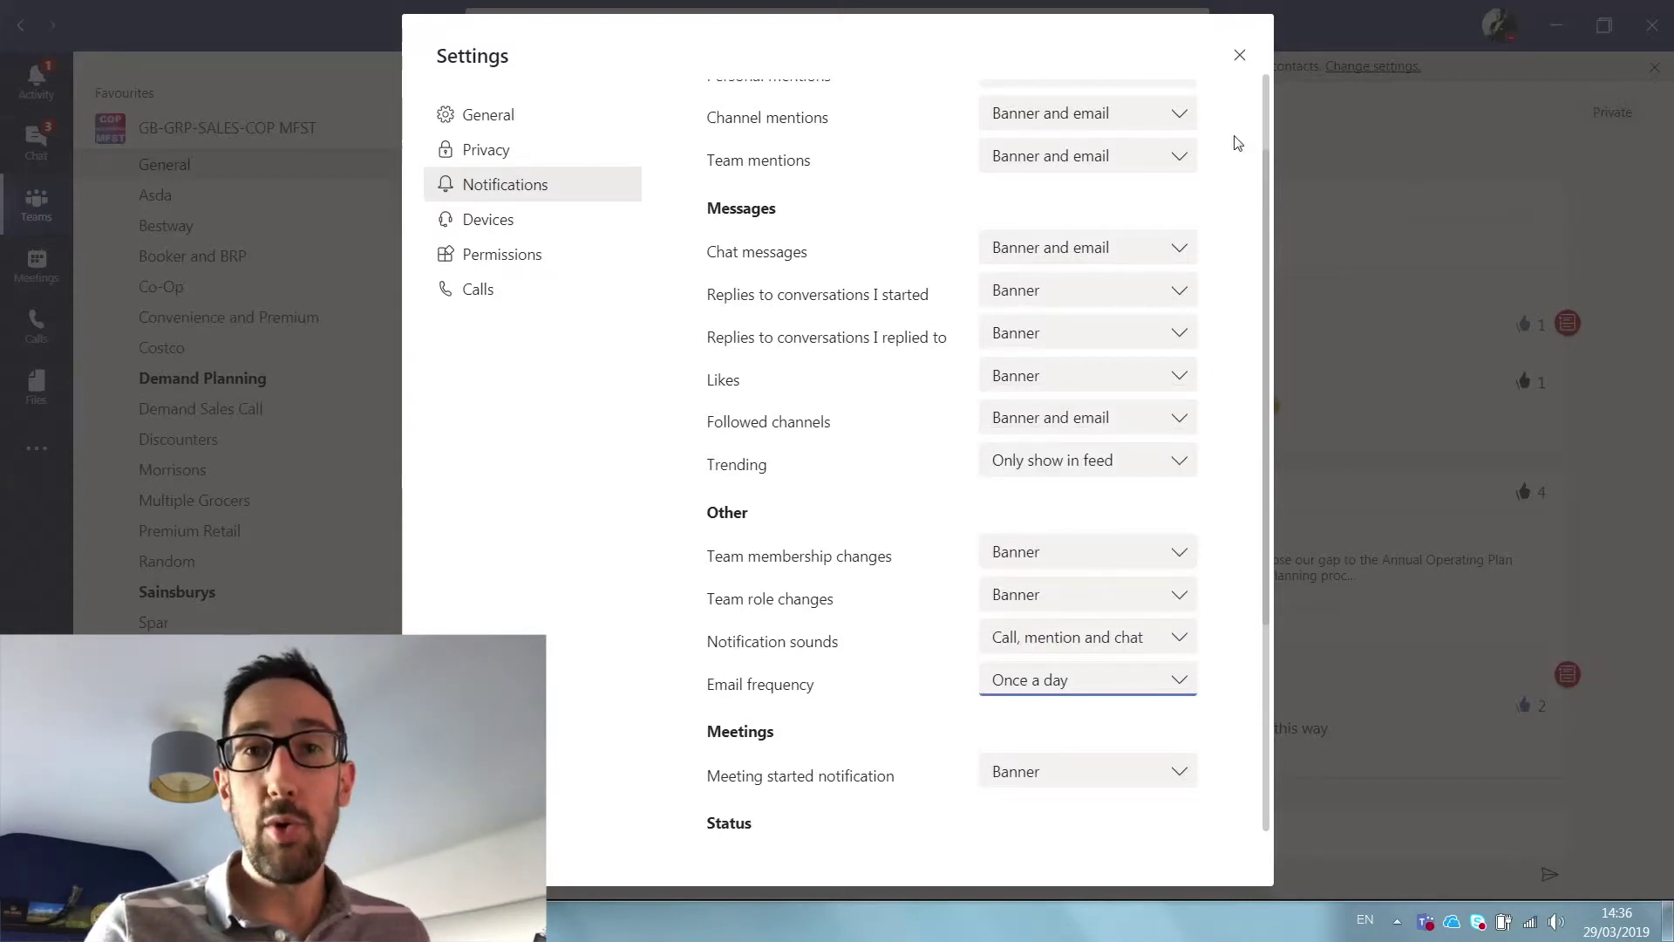